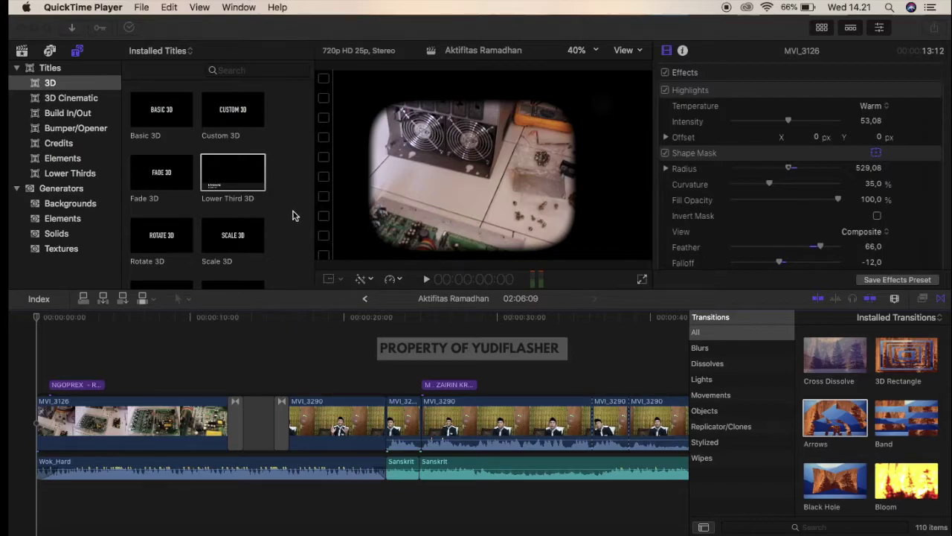
Step: Switch to Final Cut Pro, open the YouTube share dialog for the Aktifitas Ramadhan project, and review its info and settings
left_click(264, 39)
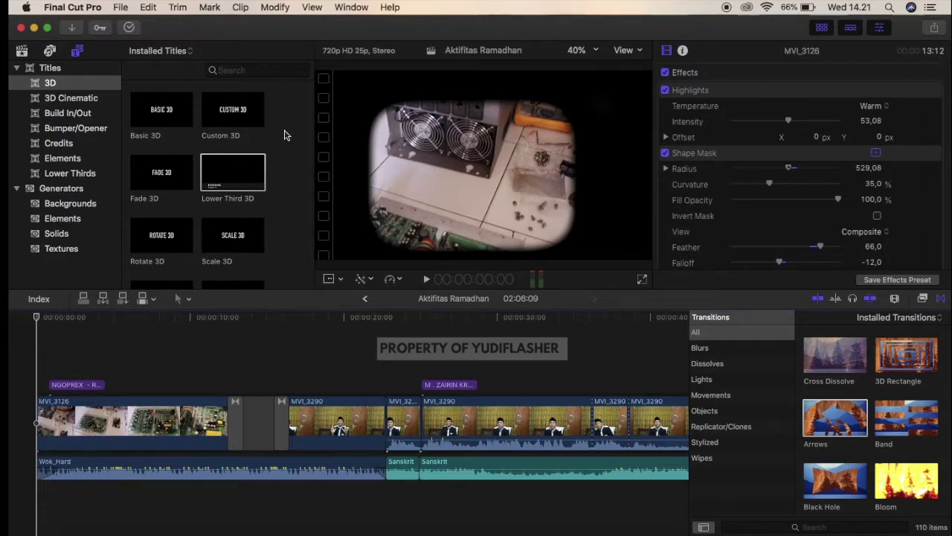
left_click(121, 8)
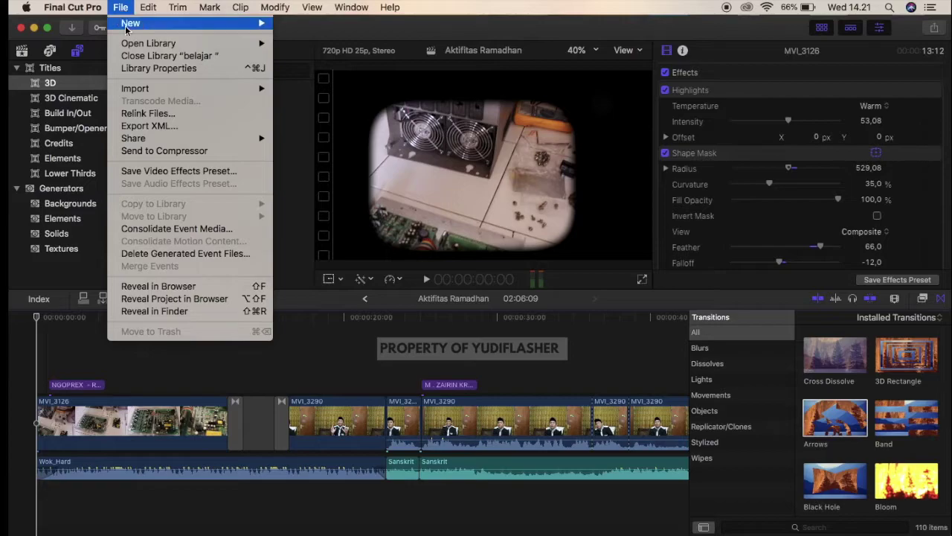
mouse_move(176, 141)
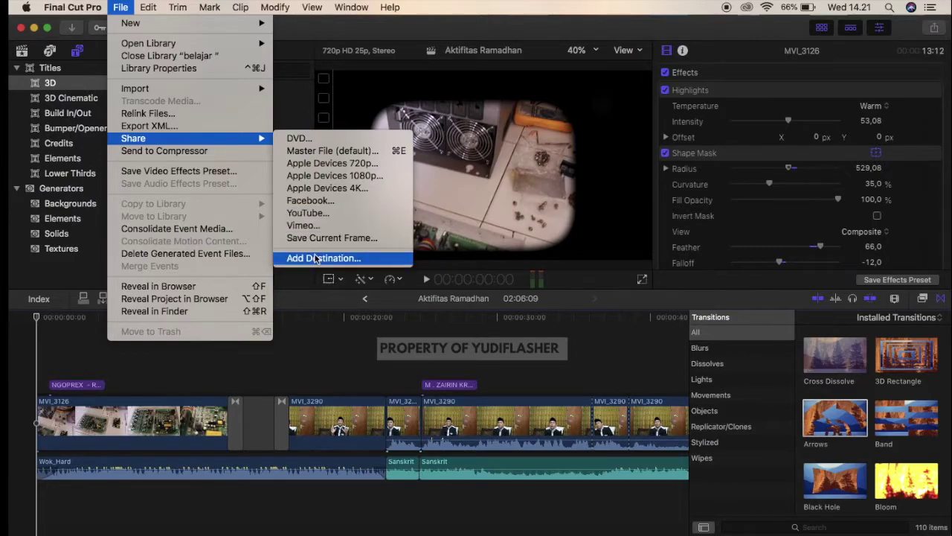
left_click(316, 213)
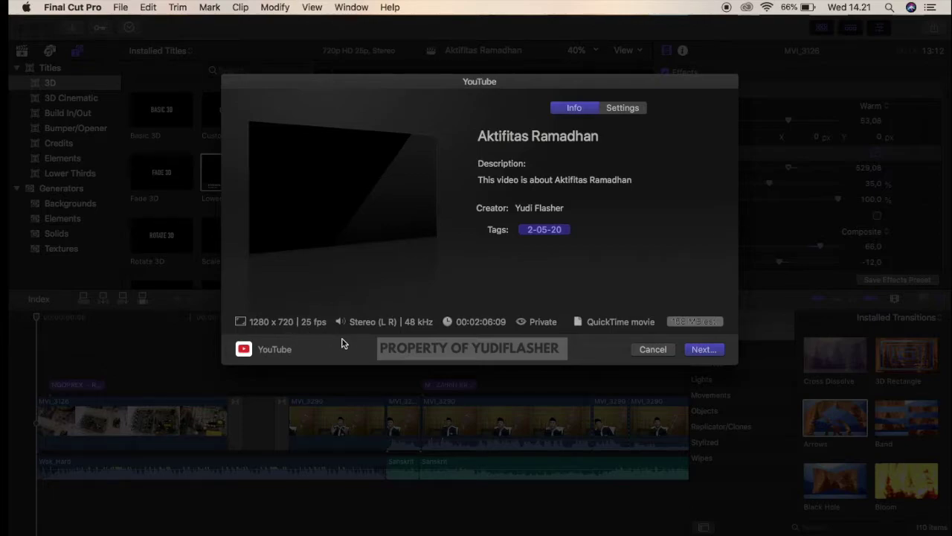
left_click(622, 109)
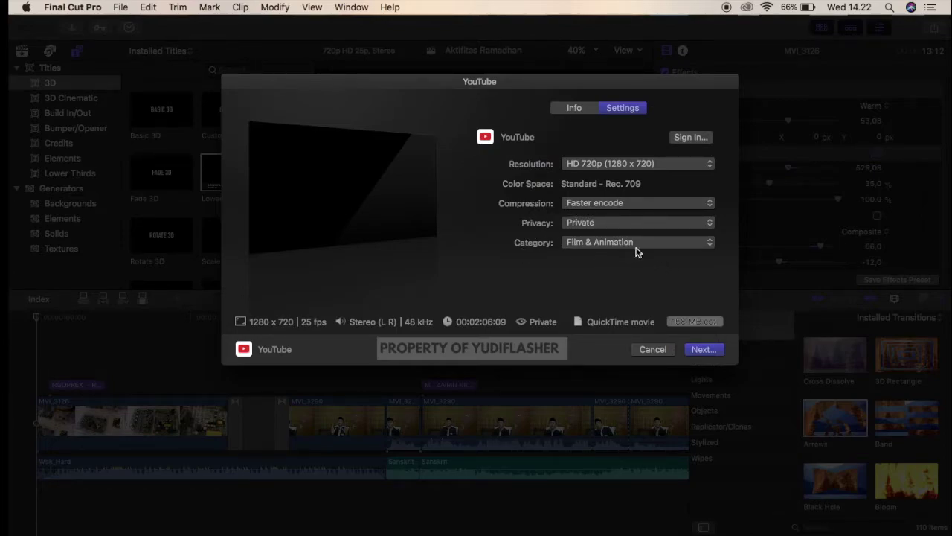
left_click(568, 109)
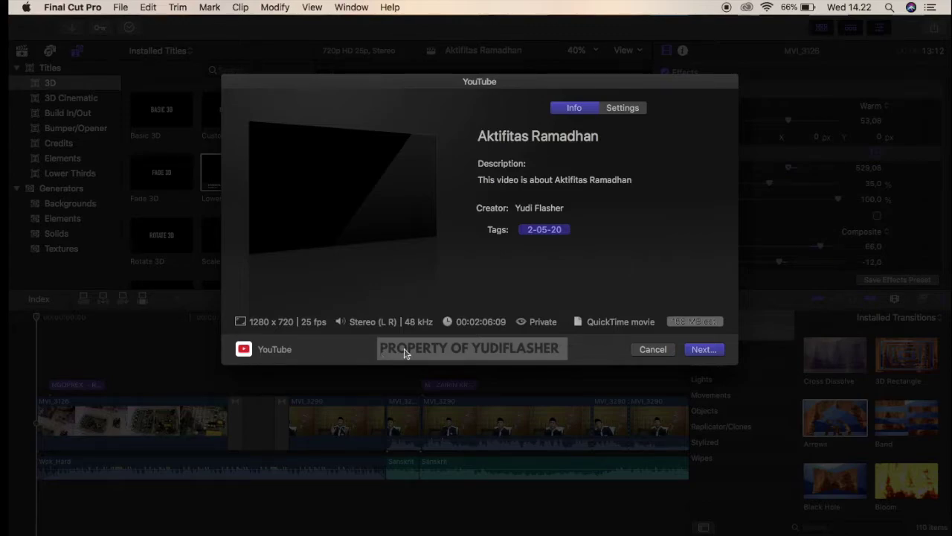
left_click(691, 350)
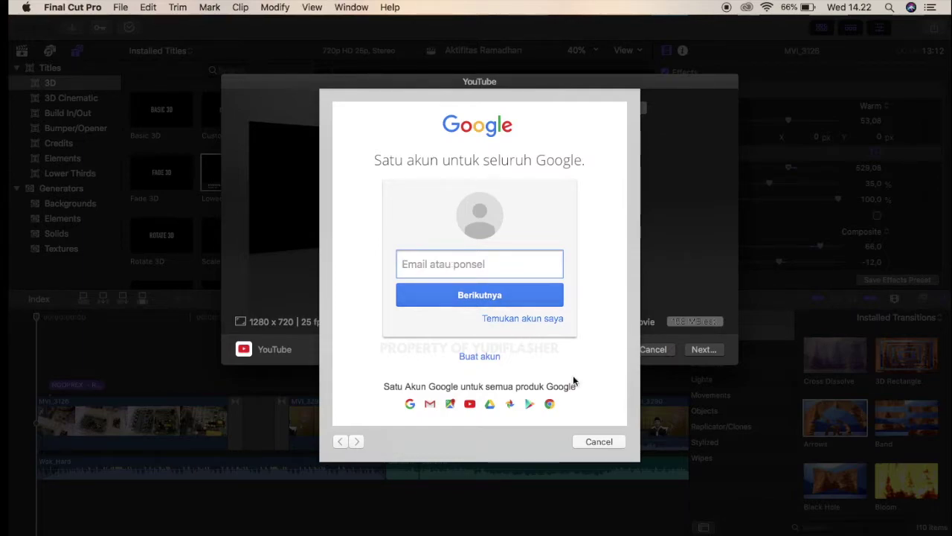
left_click(600, 440)
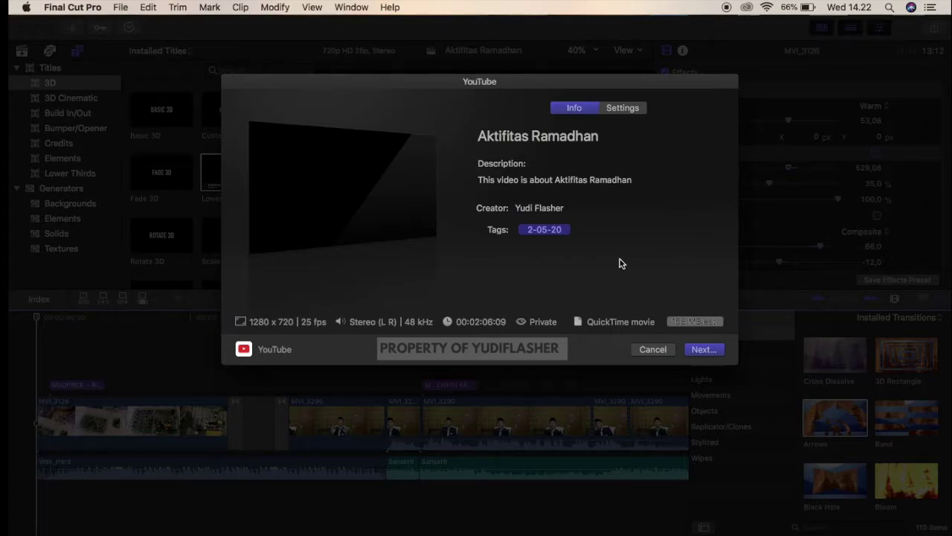
left_click(652, 349)
Step: Share the Aktifitas Ramadhan project as a Master File and set its export resolution to 1280 x 720
left_click(120, 8)
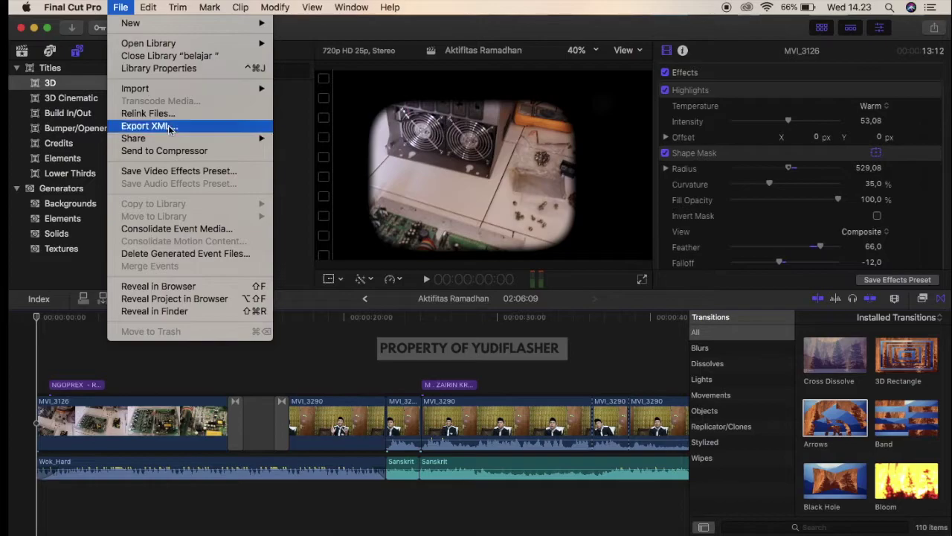
mouse_move(212, 141)
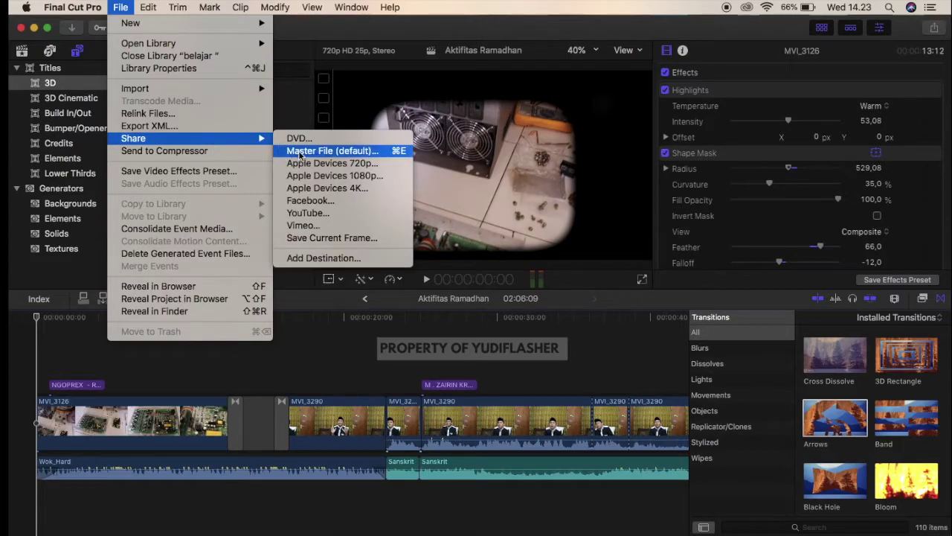
left_click(317, 153)
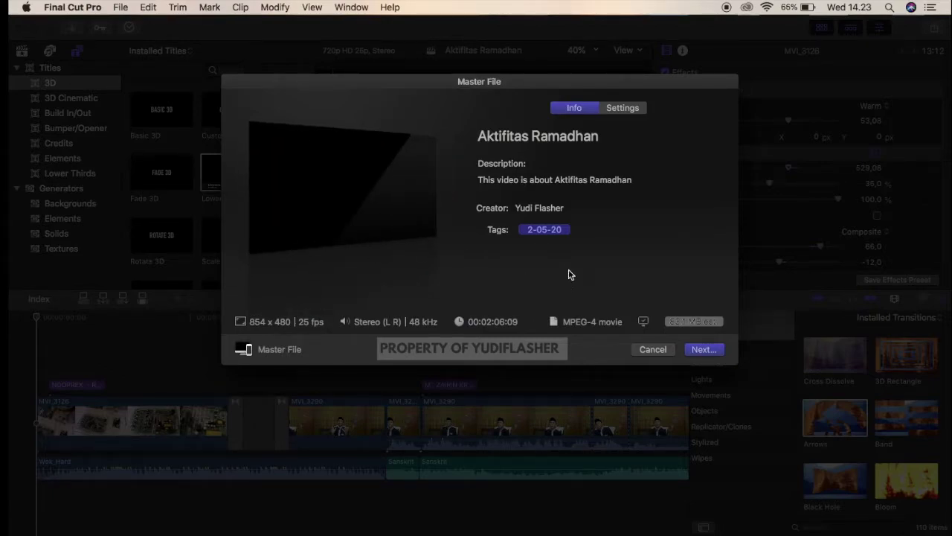
left_click(625, 108)
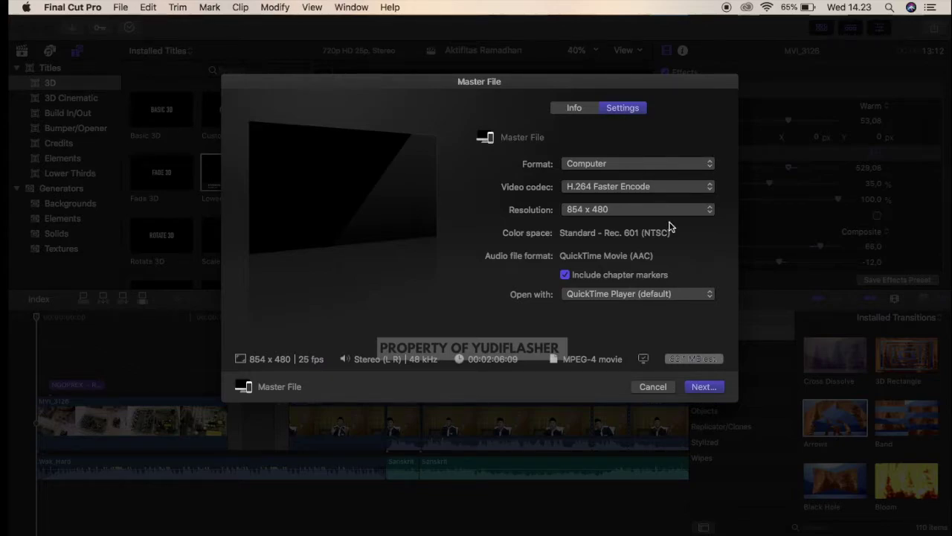
left_click(698, 212)
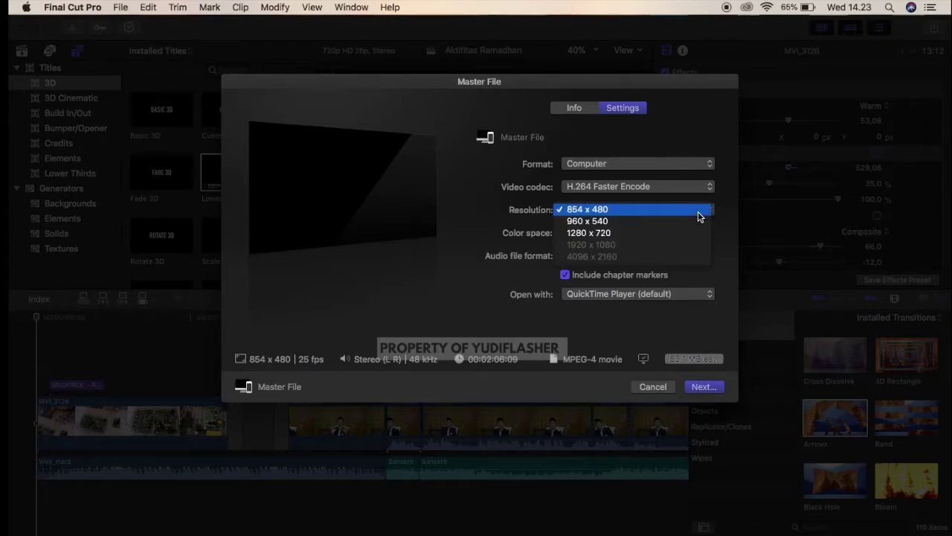
left_click(628, 207)
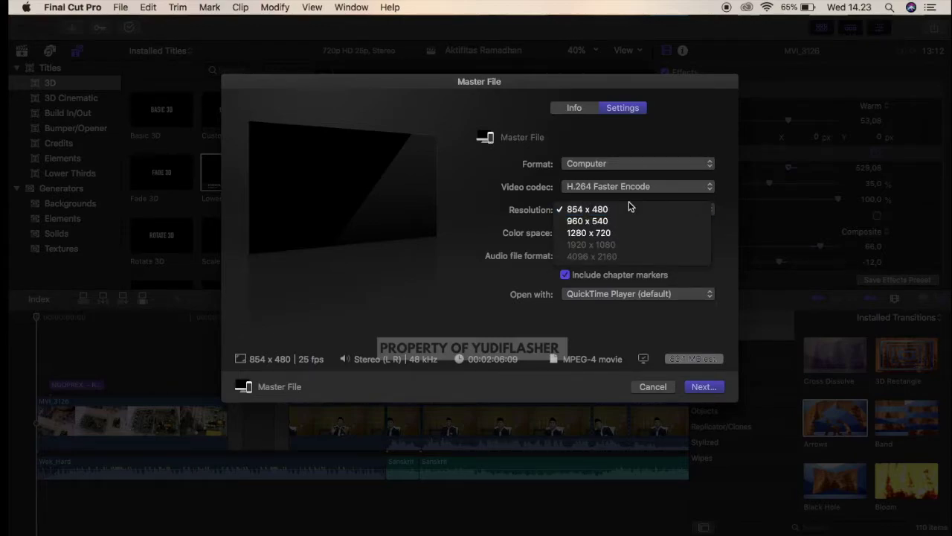
left_click(604, 233)
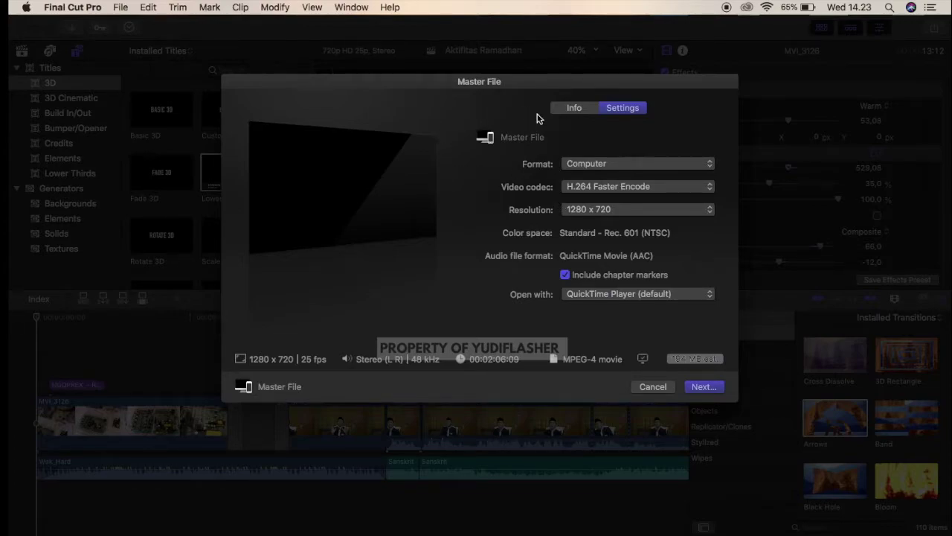
Step: Review the export info and save the master file as Aktifitas Ramadhan on the preselected external drive
left_click(573, 109)
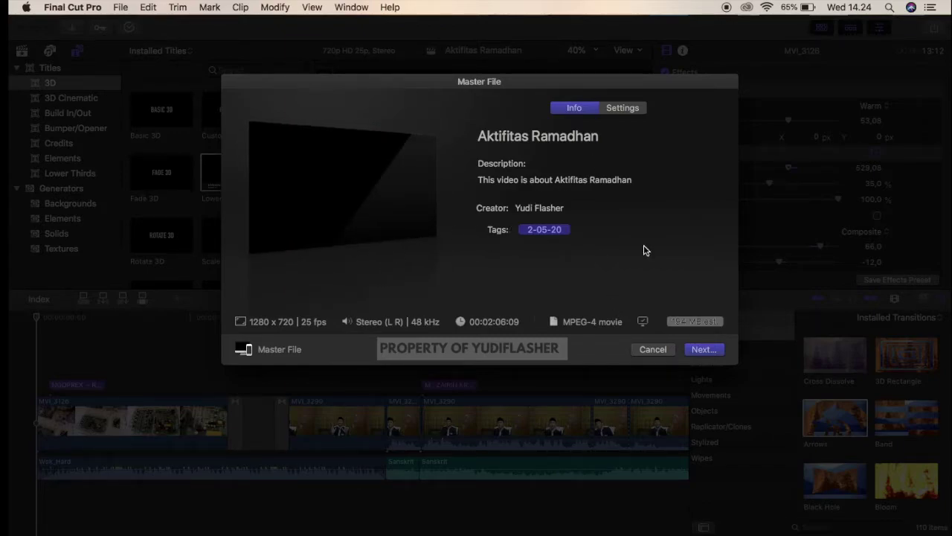
left_click(702, 354)
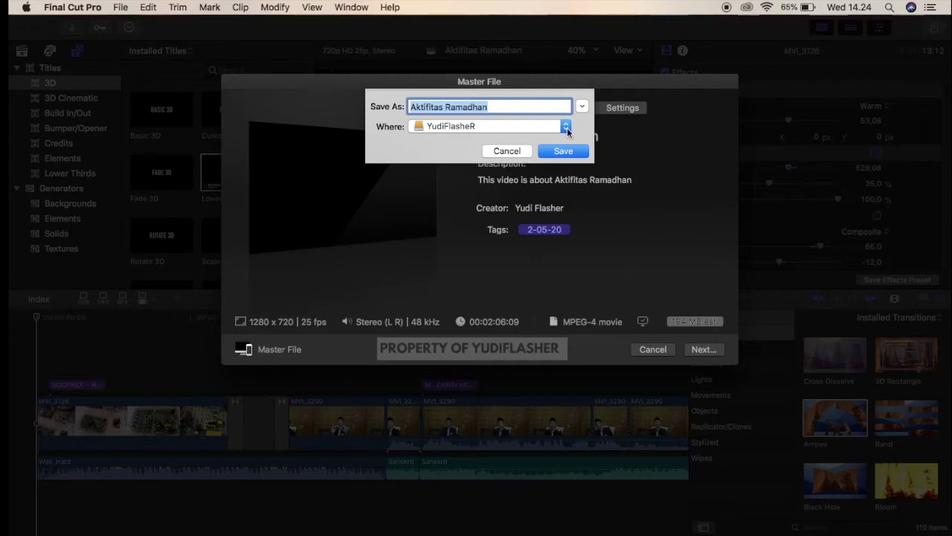
left_click(565, 151)
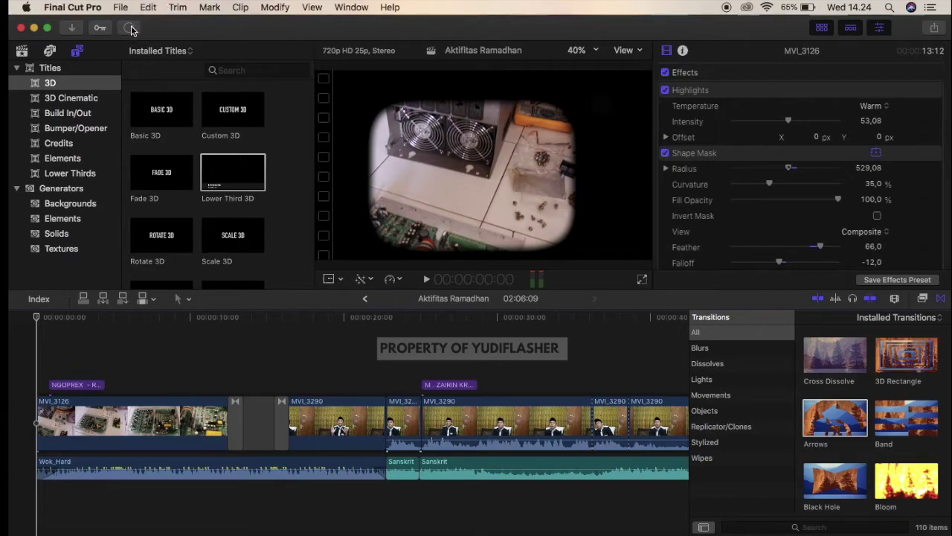
Step: Check the export progress in the Background Tasks list and dismiss the share notification
left_click(130, 29)
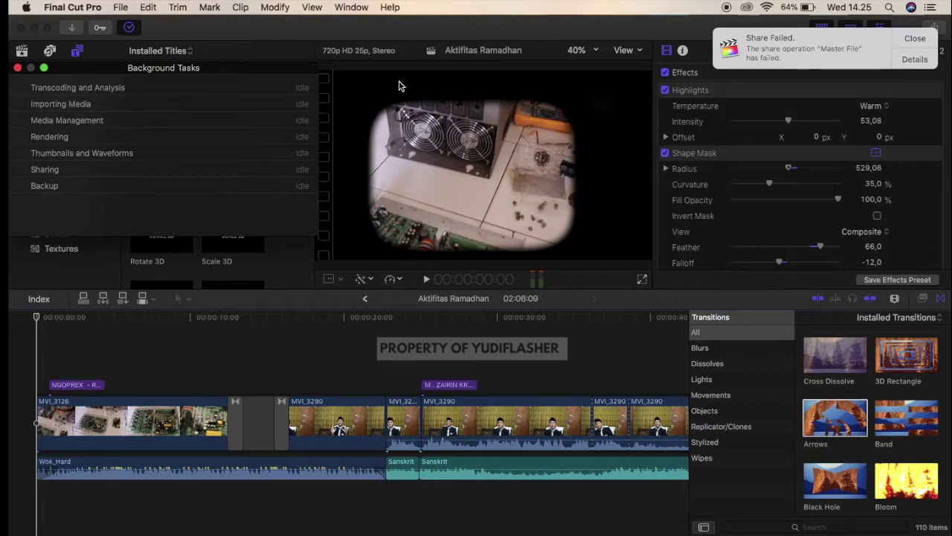
left_click(915, 38)
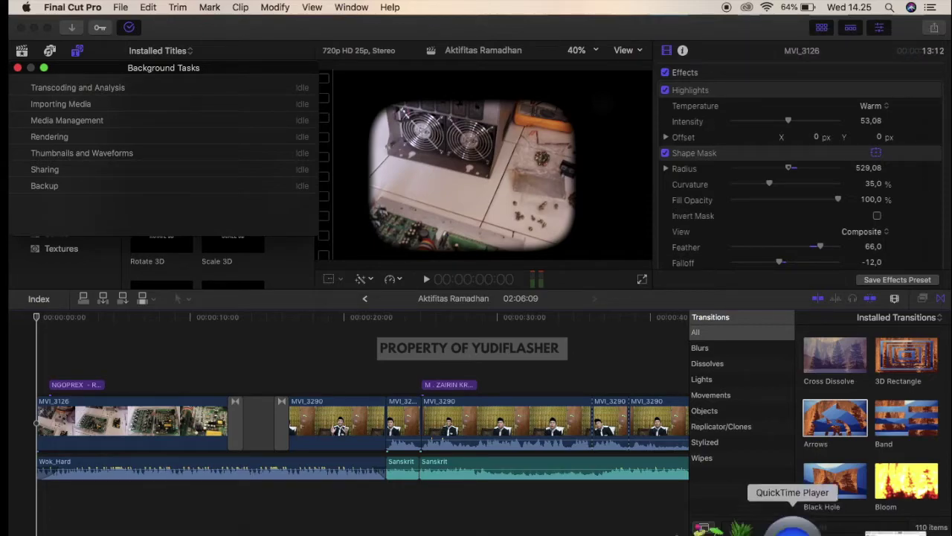
left_click(796, 521)
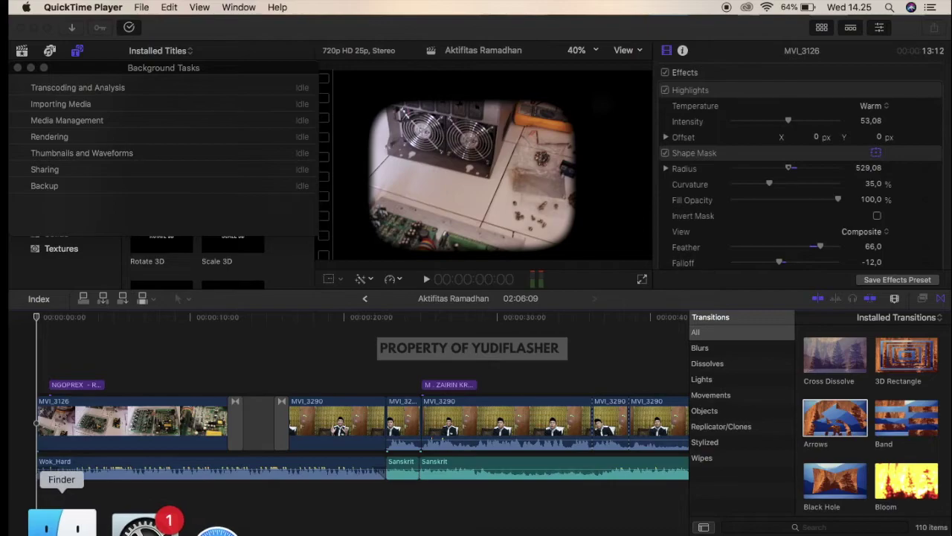
Step: Switch to Finder and look for the exported video in the Movies folder
left_click(62, 524)
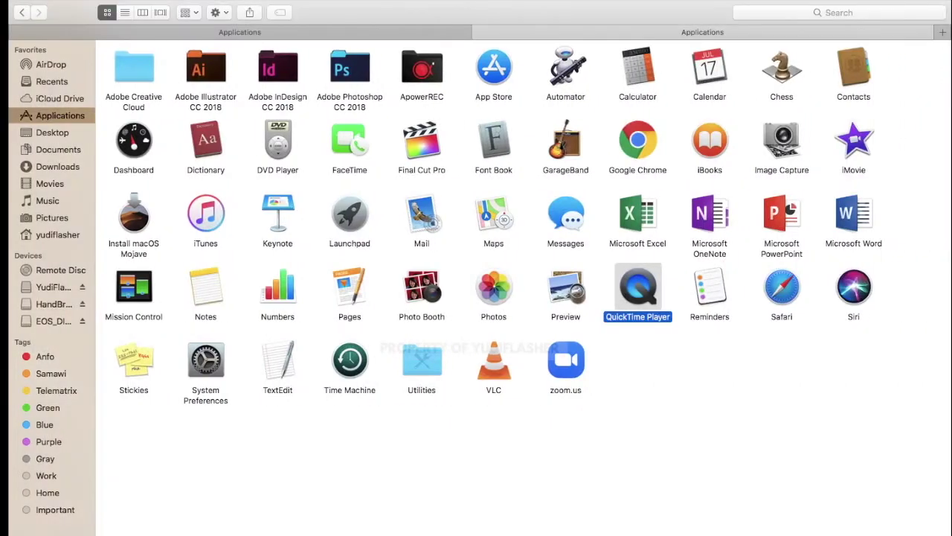
left_click(56, 183)
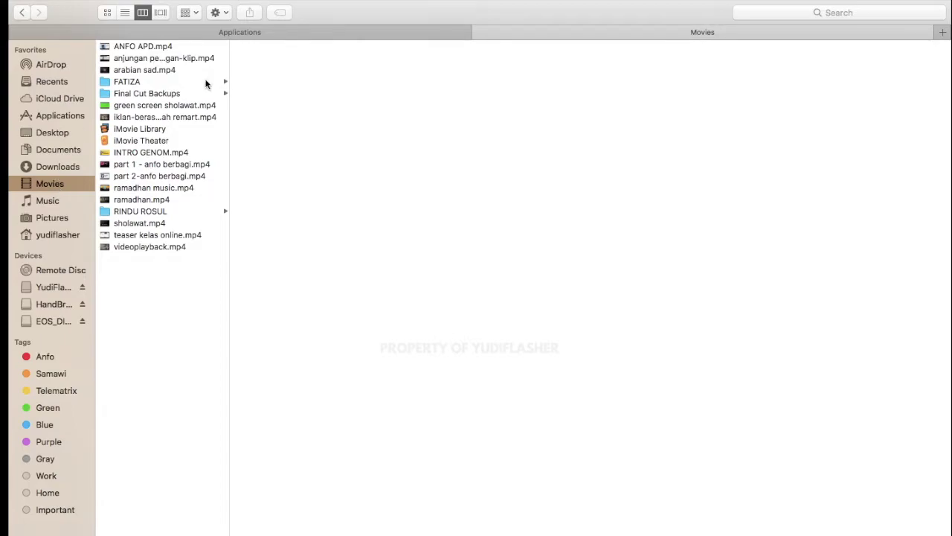
scroll(181, 205, "up", 1)
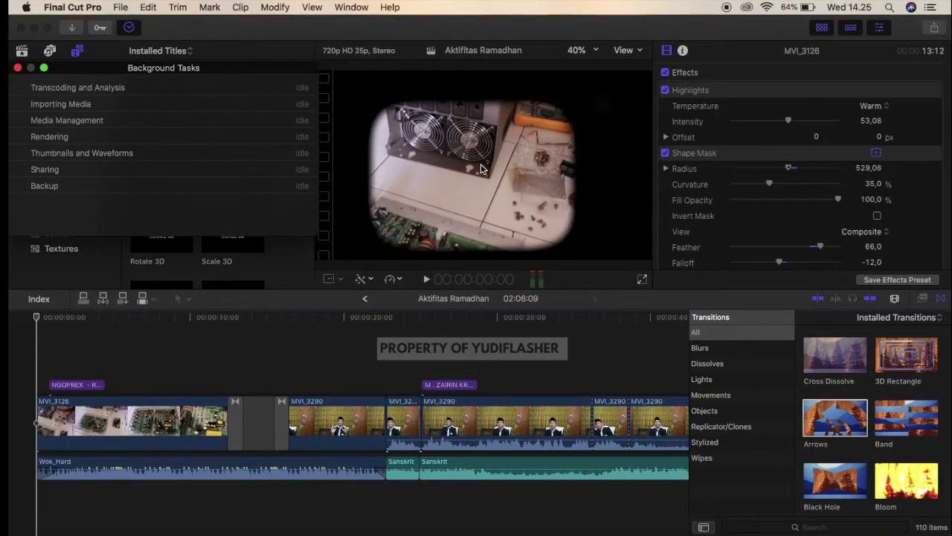
left_click(117, 8)
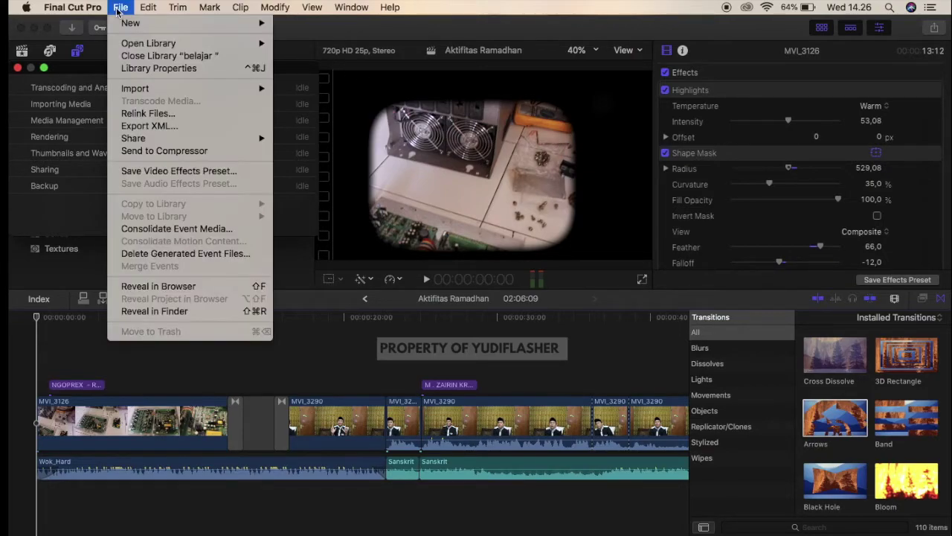
mouse_move(172, 140)
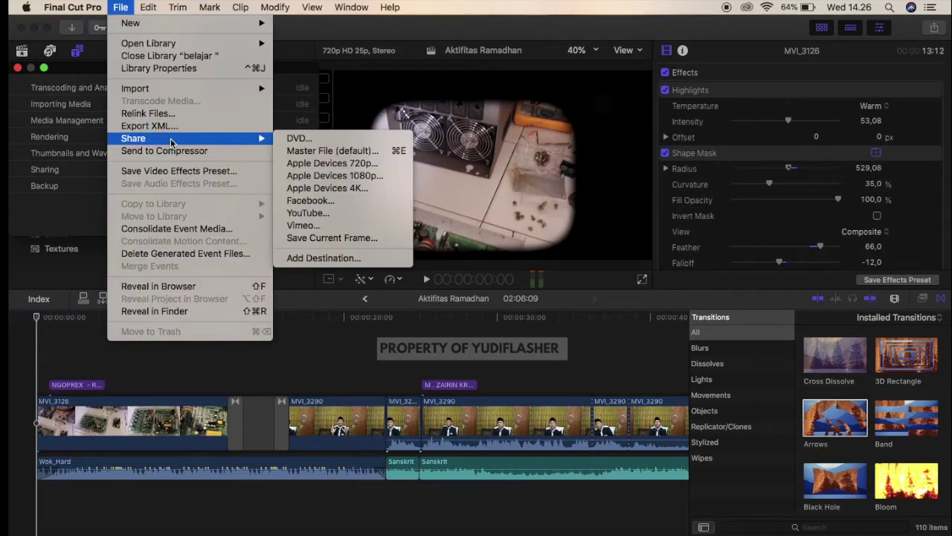
left_click(328, 152)
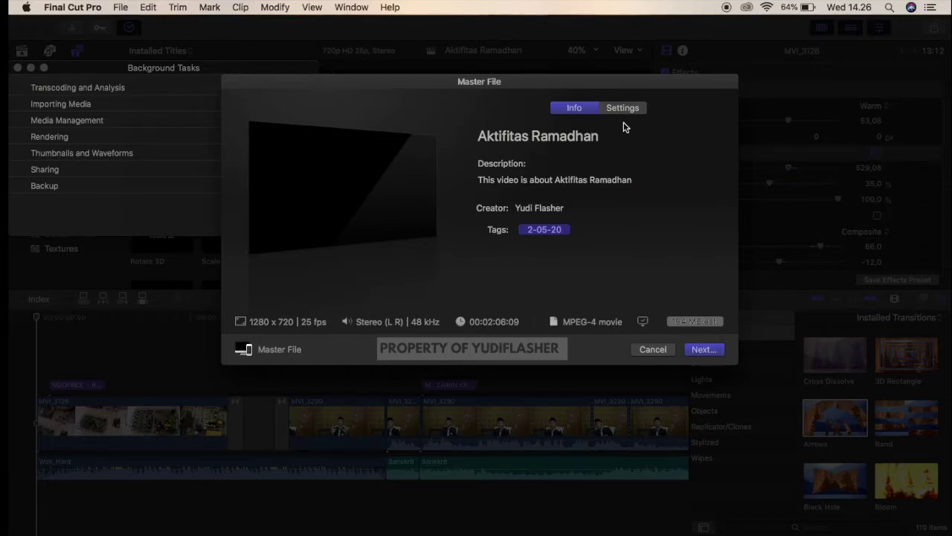
left_click(654, 349)
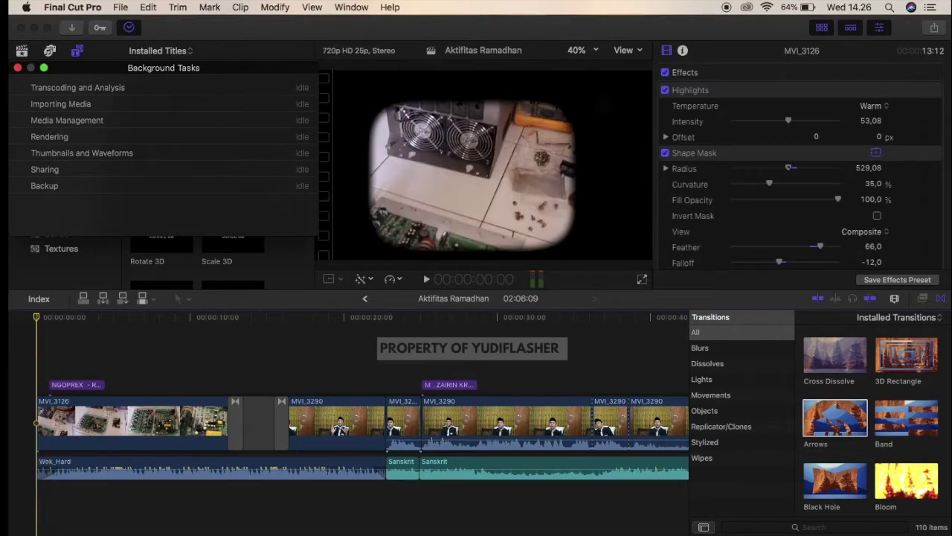
Step: Switch to Finder and browse the external drive chosen as the export destination
left_click(75, 520)
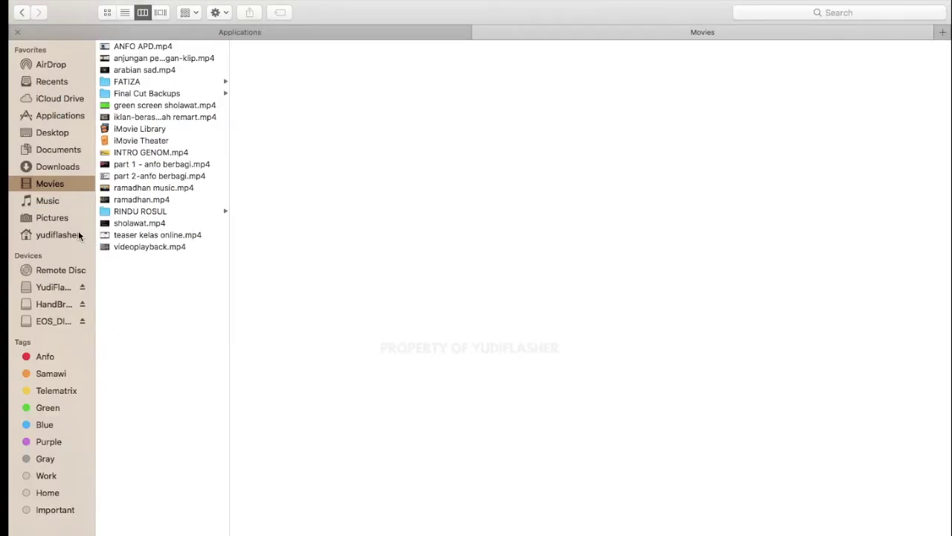
left_click(55, 286)
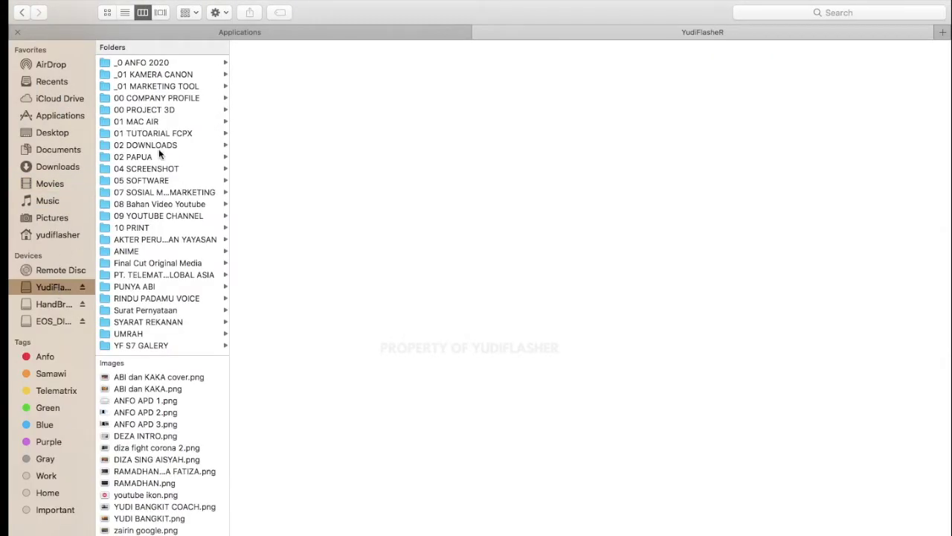
scroll(190, 298, "up", 2)
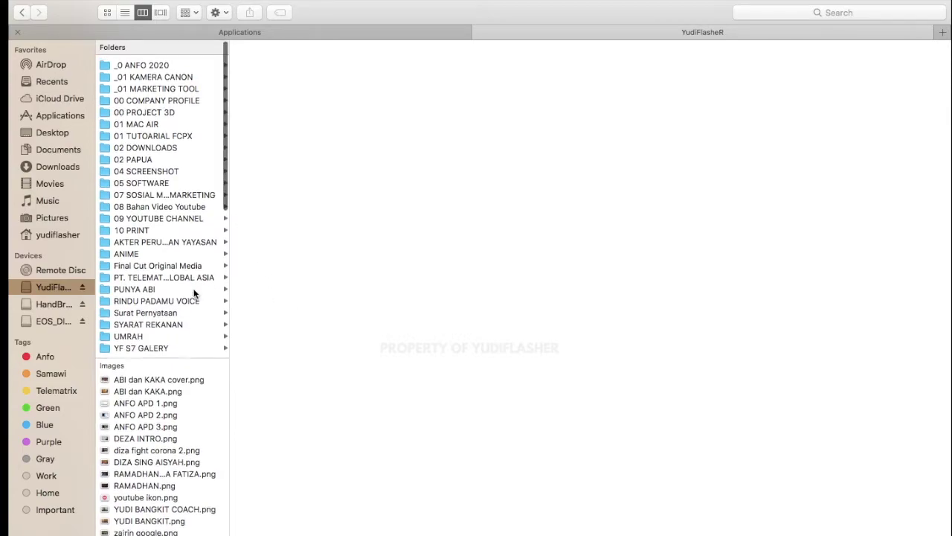
Step: Try grouping the external drive's contents by Date Added to find the exported video
left_click(215, 13)
left_click(206, 16)
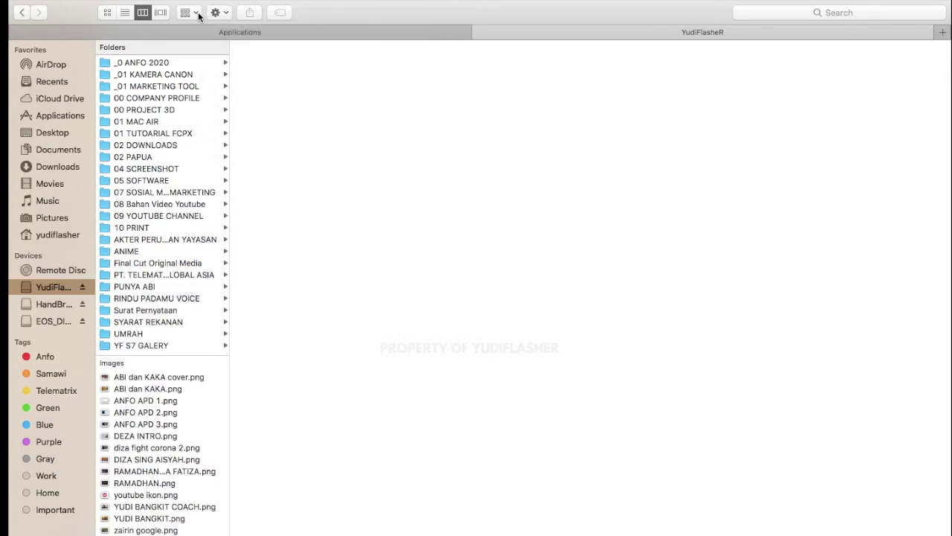
left_click(196, 14)
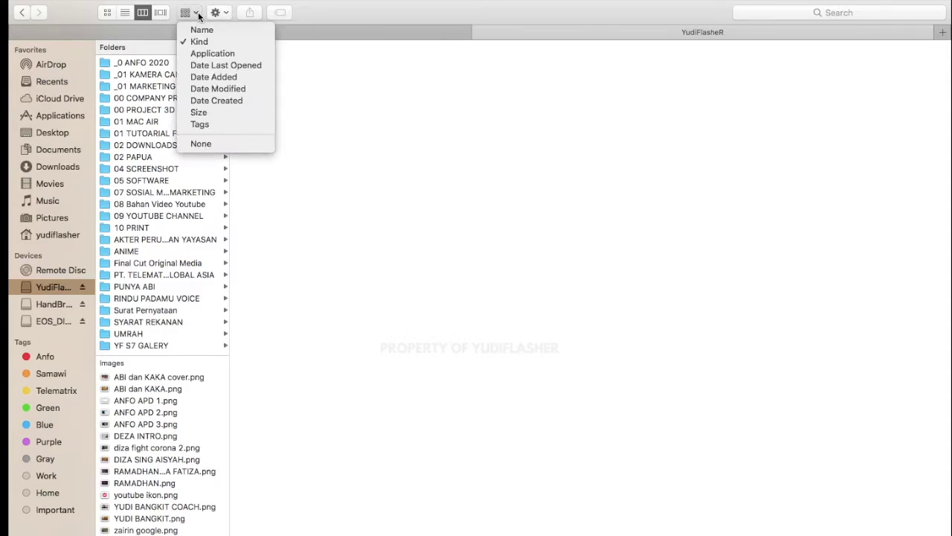
left_click(215, 75)
scroll(176, 157, "up", 2)
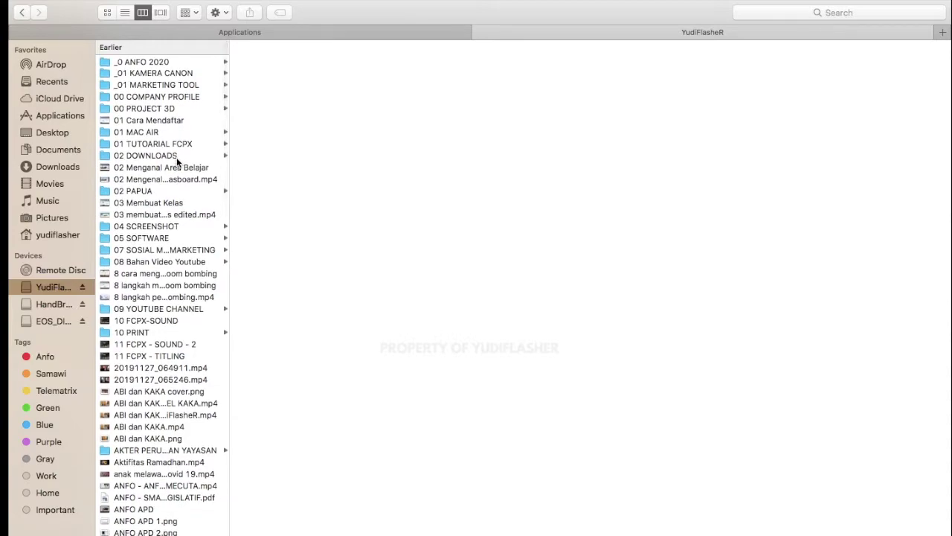
Step: Group the external drive's contents by Date Created and select Aktifitas Ramadhan.mp4
left_click(194, 14)
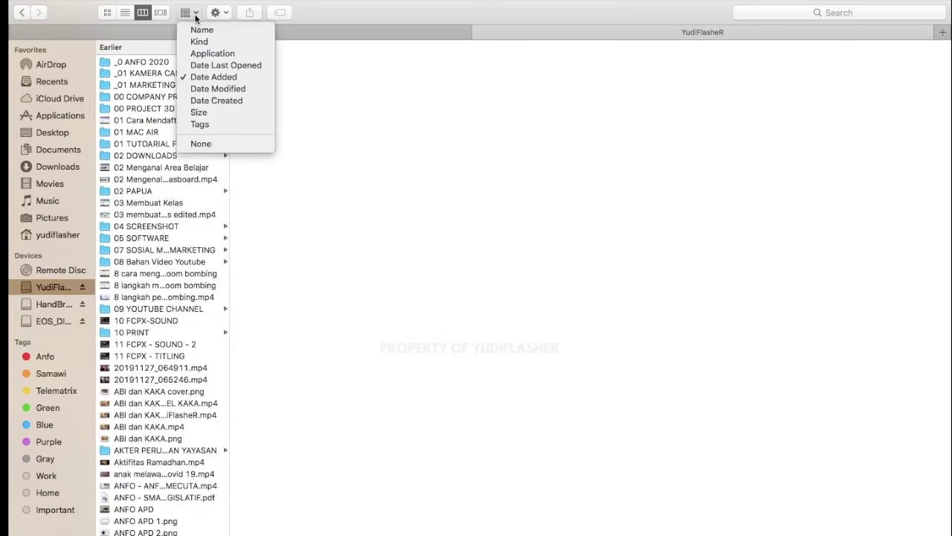
left_click(206, 100)
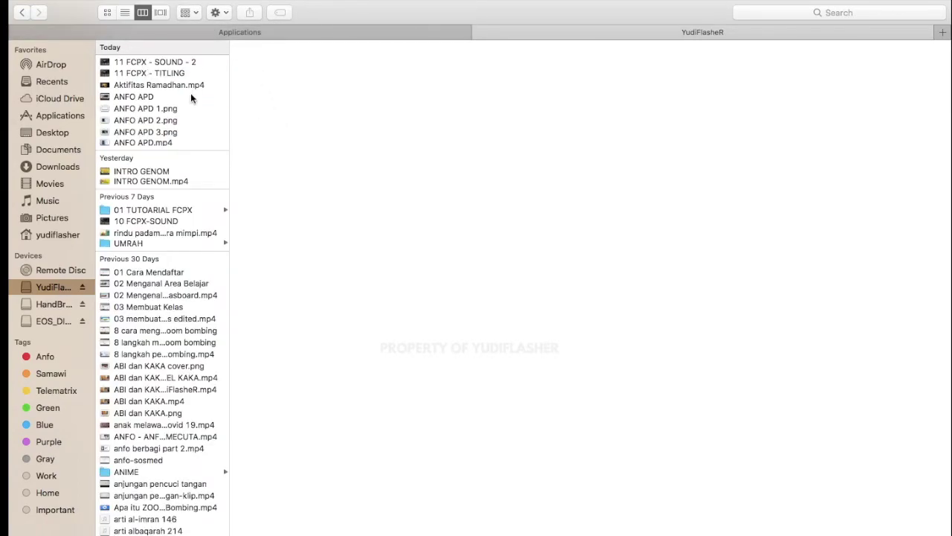
left_click(183, 87)
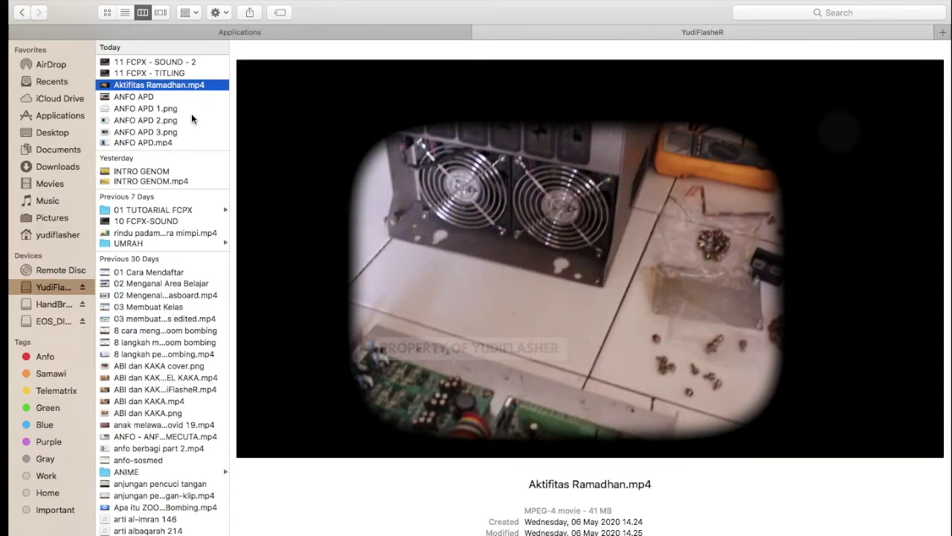
Step: Open Aktifitas Ramadhan.mp4 in QuickTime Player, move its window slightly higher and play the video to check the export
double_click(180, 85)
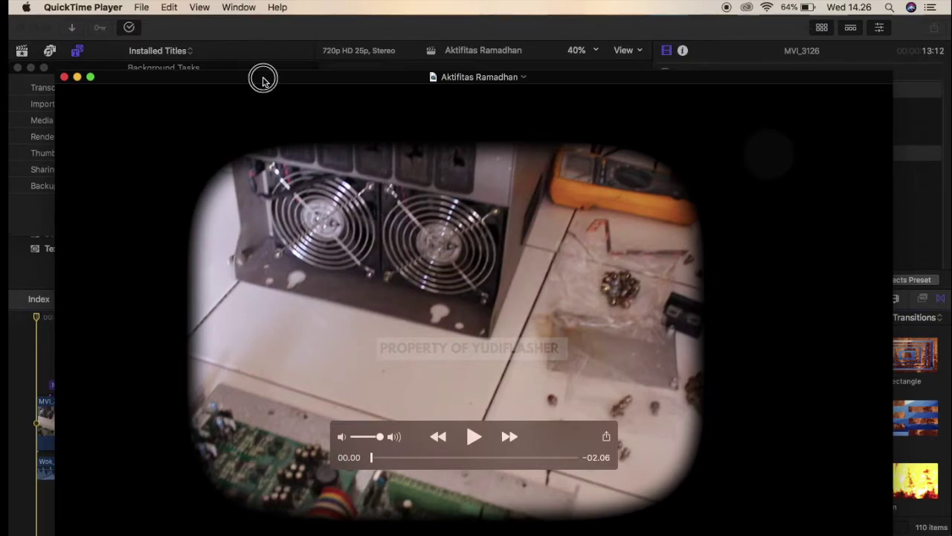
left_click_drag(263, 79, 253, 52)
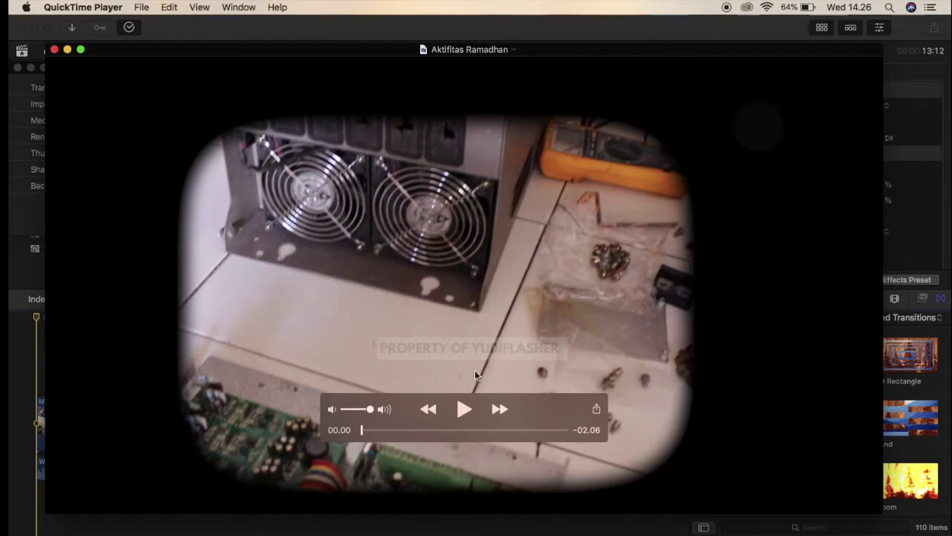
left_click(464, 409)
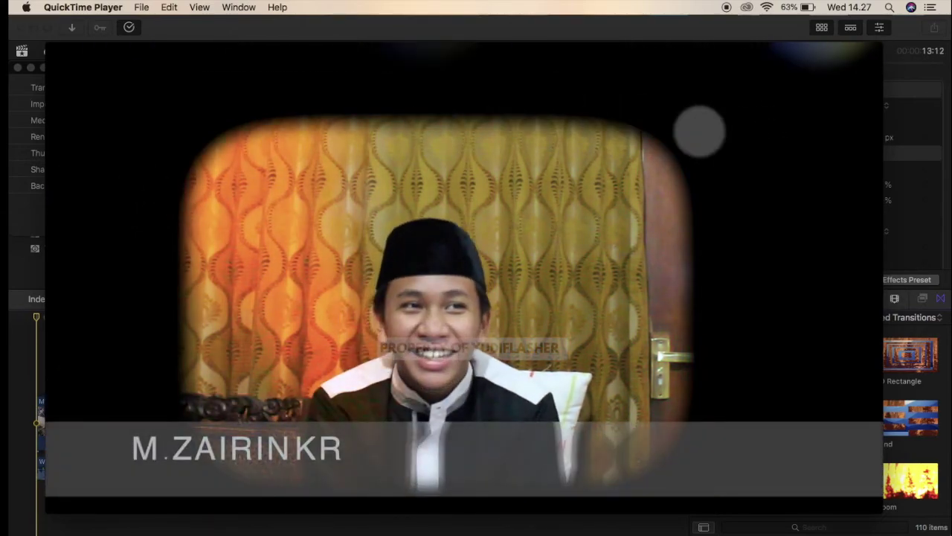
Step: Pause the video playback and quit QuickTime Player to return to Final Cut Pro
mouse_move(420, 182)
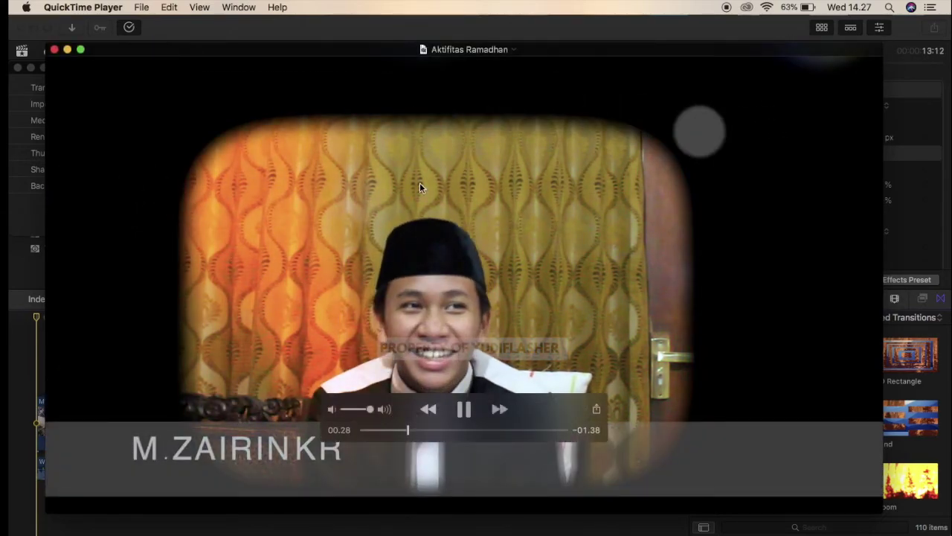
left_click(463, 408)
key("super+q")
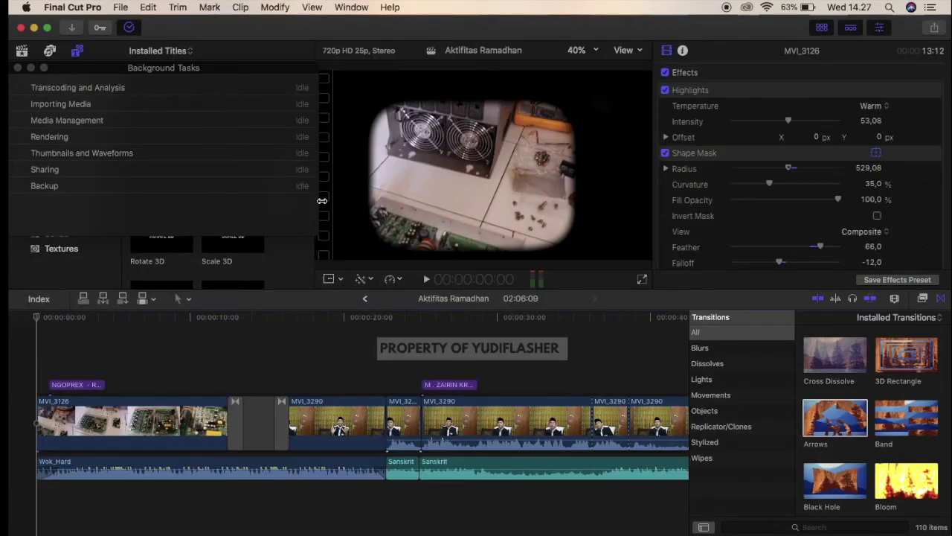